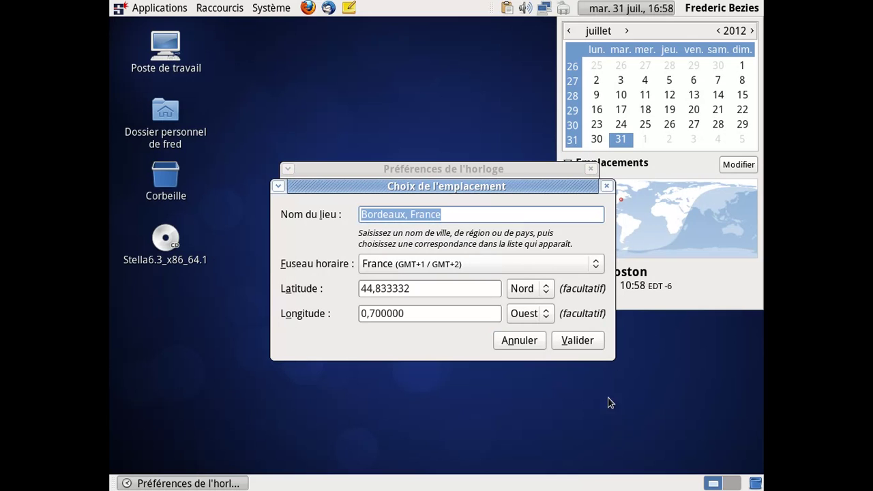
Confirm Bordeaux, France as a clock location and remove Boston from the clock's location list.
left_click(585, 344)
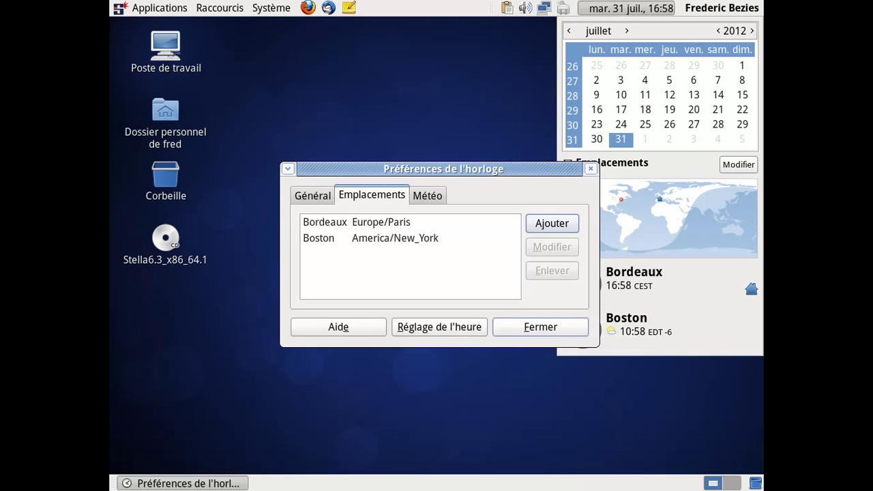
left_click(551, 327)
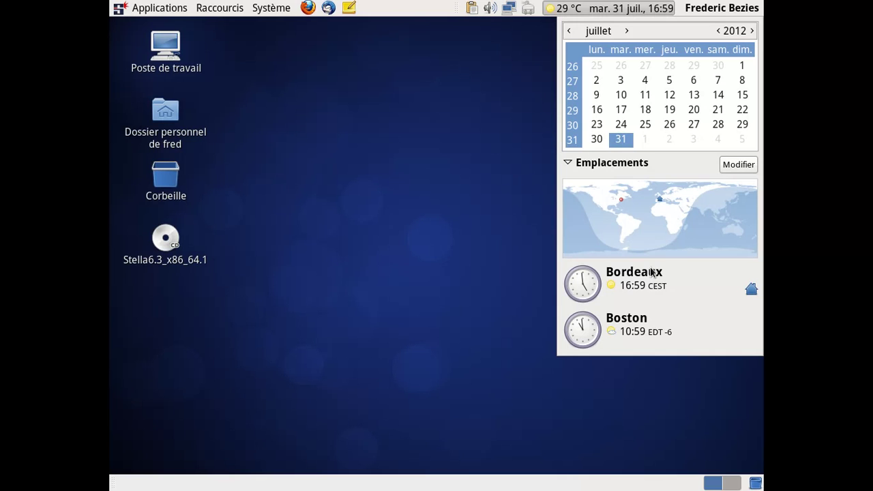
left_click(738, 165)
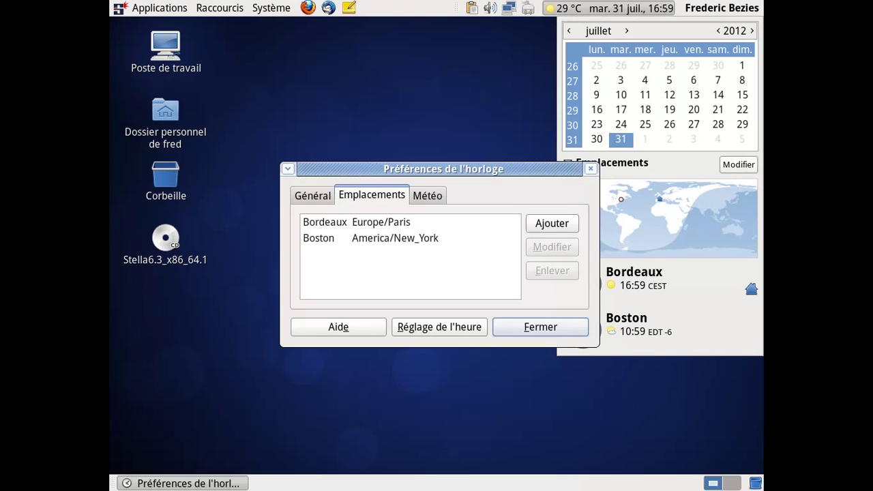
left_click(408, 240)
left_click(550, 270)
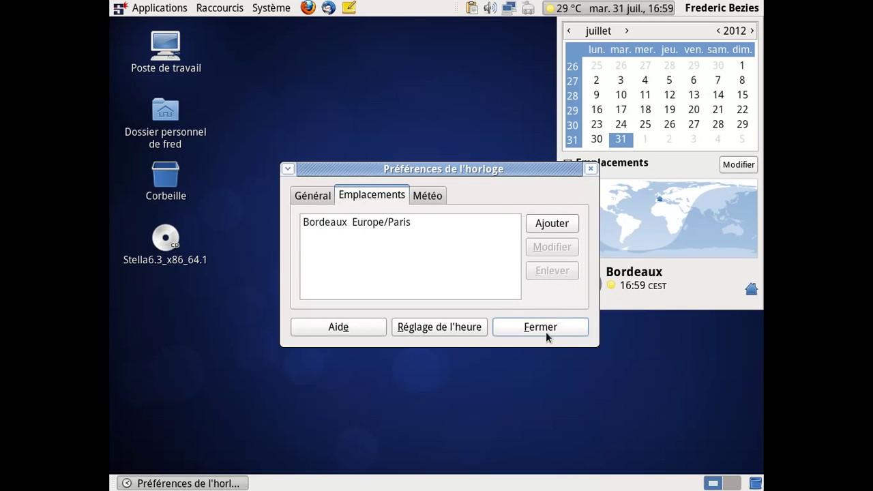
left_click(546, 333)
left_click(618, 10)
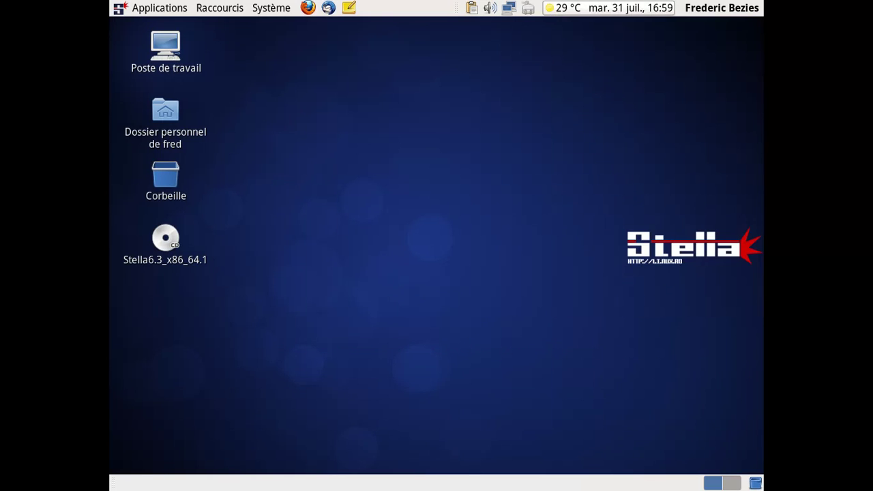
Launch LibreOffice Writer, check its version information, and close it.
left_click(127, 8)
mouse_move(133, 24)
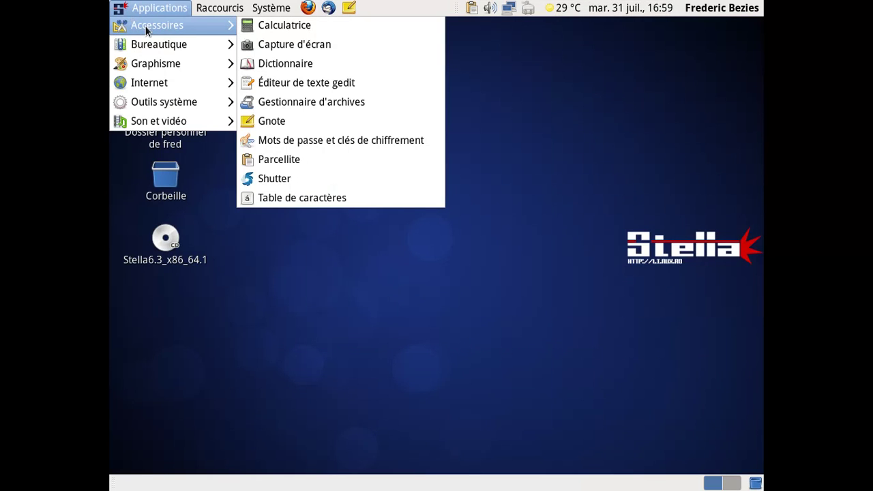
mouse_move(211, 46)
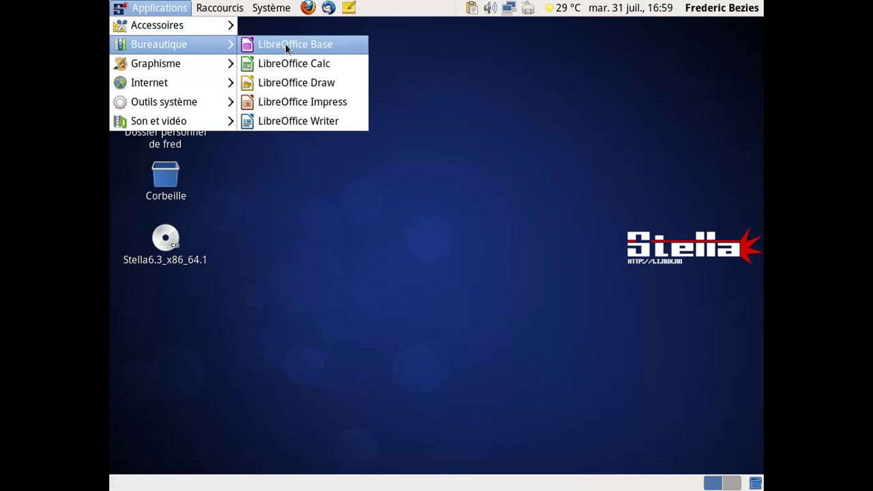
left_click(292, 121)
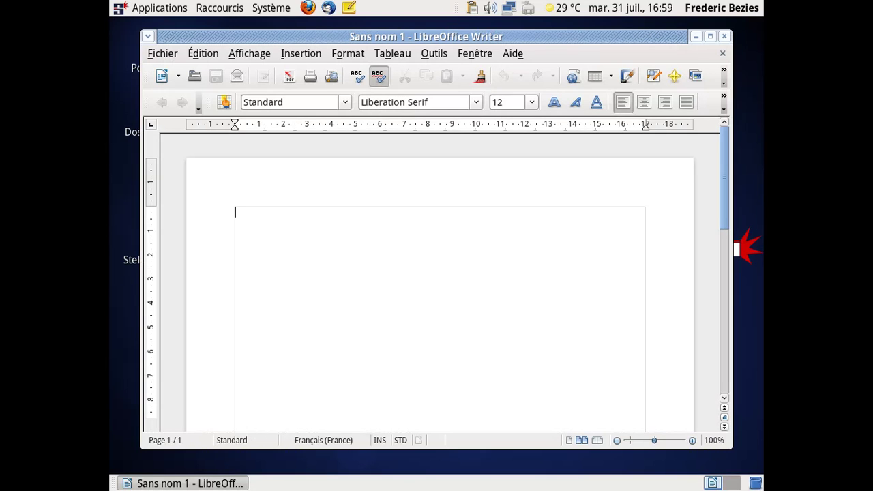
left_click(513, 55)
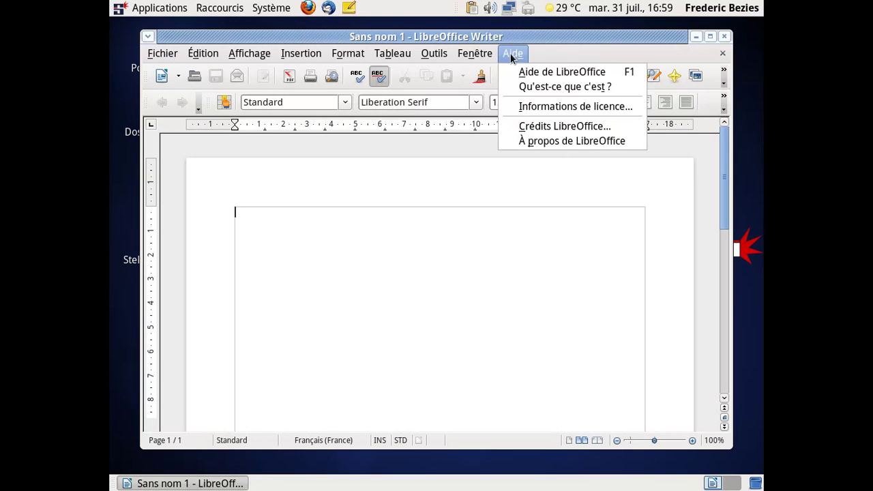
left_click(529, 142)
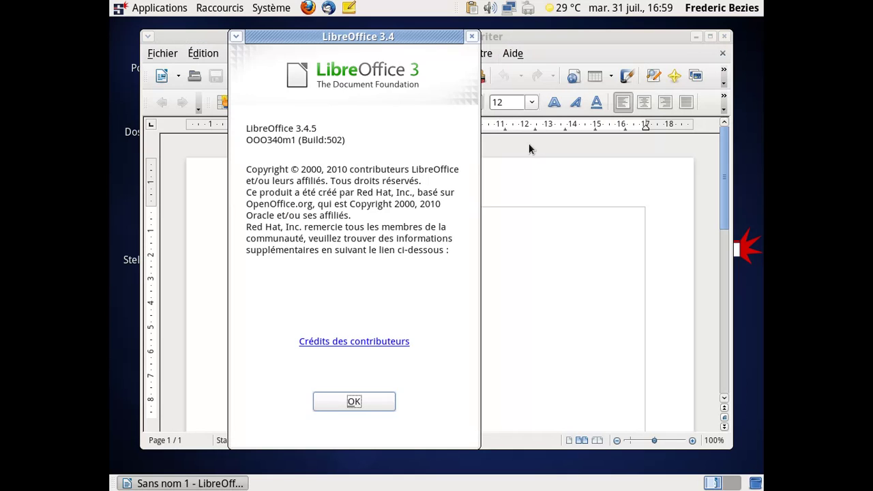
left_click(344, 403)
left_click(724, 37)
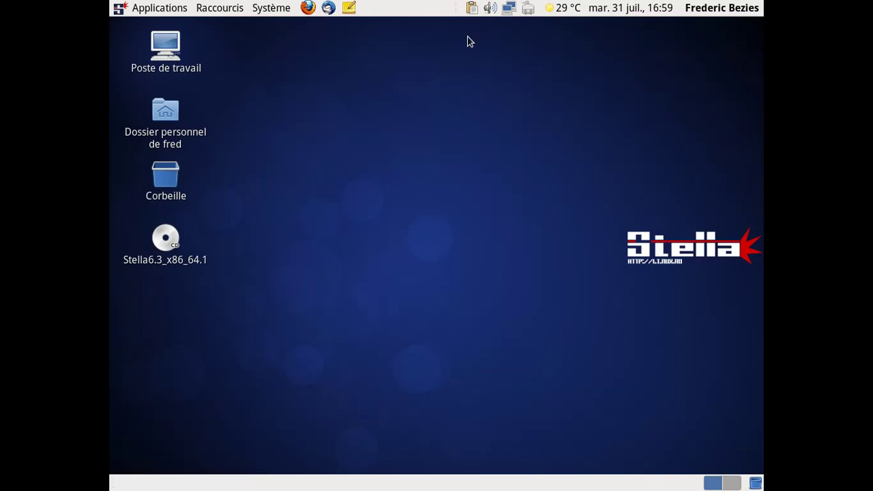
Review this computer's system details, resource usage and file systems in the system monitor, and close it.
left_click(287, 9)
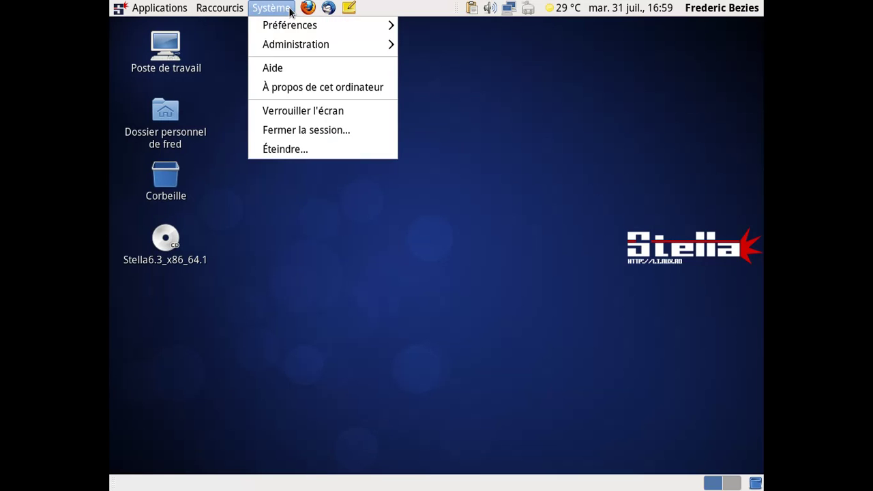
left_click(303, 88)
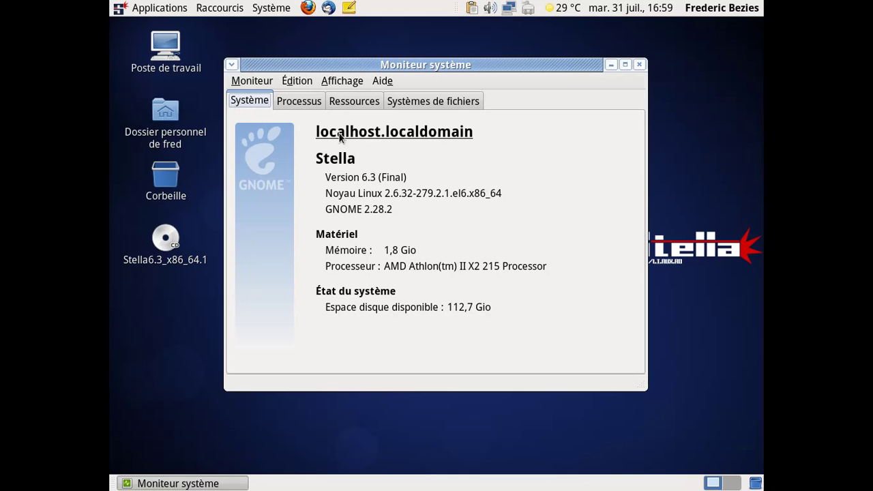
left_click(316, 103)
left_click(349, 106)
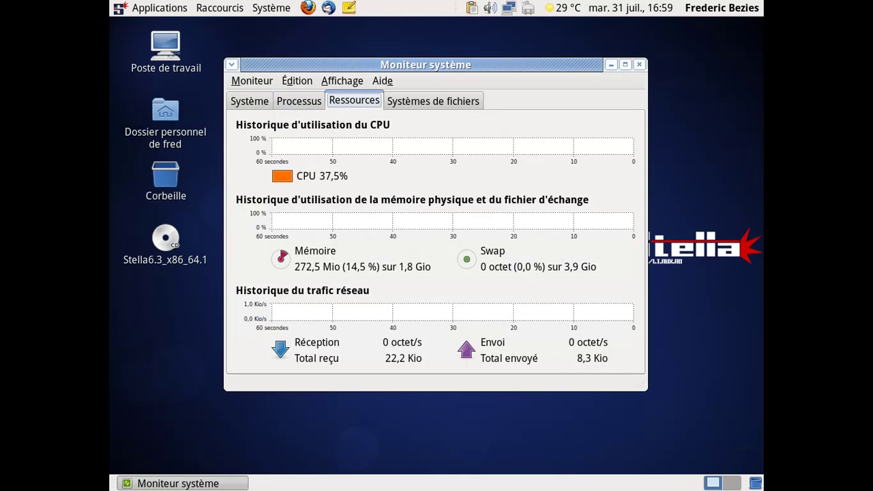
left_click(425, 103)
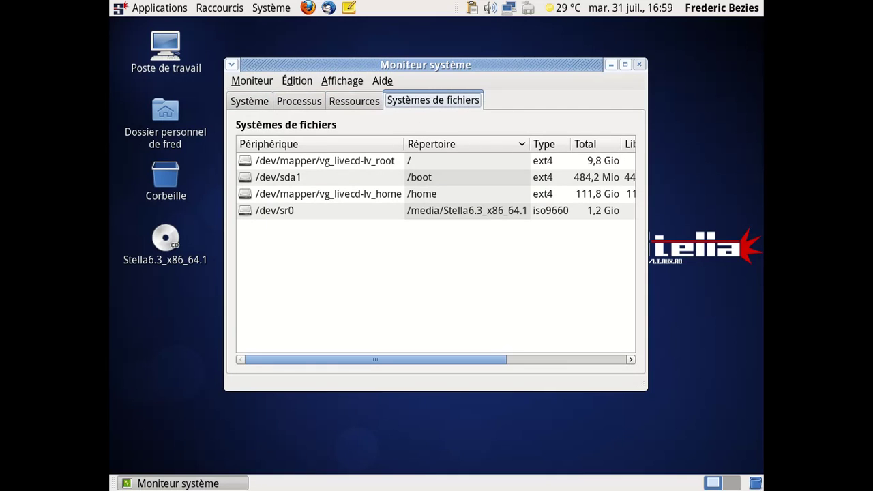
key("ctrl+q")
Open the Ajouter/Enlever des logiciels package manager and check its version information.
left_click(273, 8)
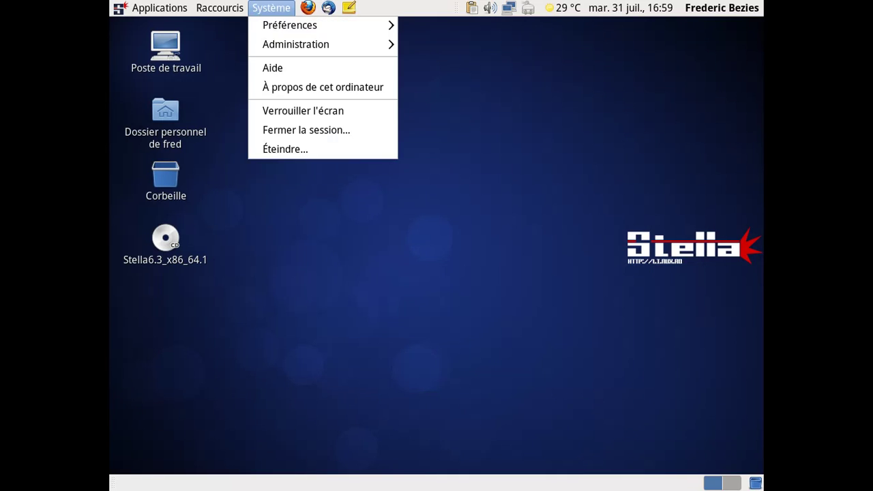
mouse_move(279, 30)
mouse_move(335, 43)
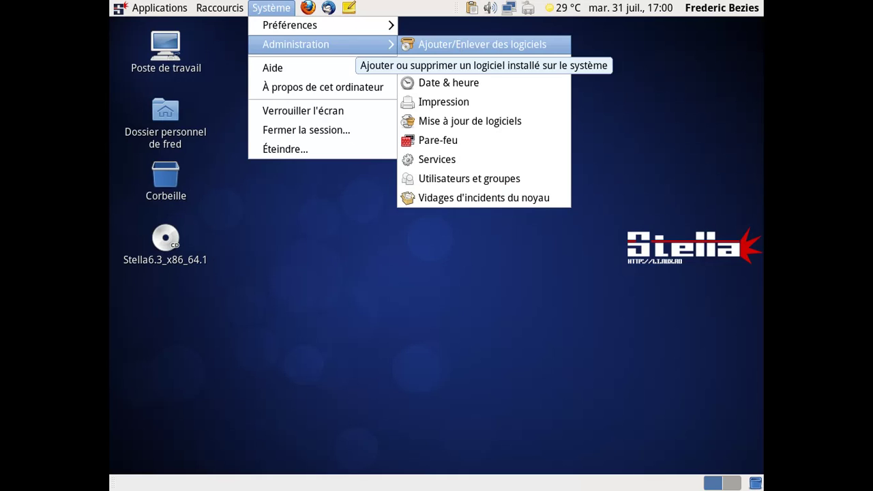
left_click(493, 49)
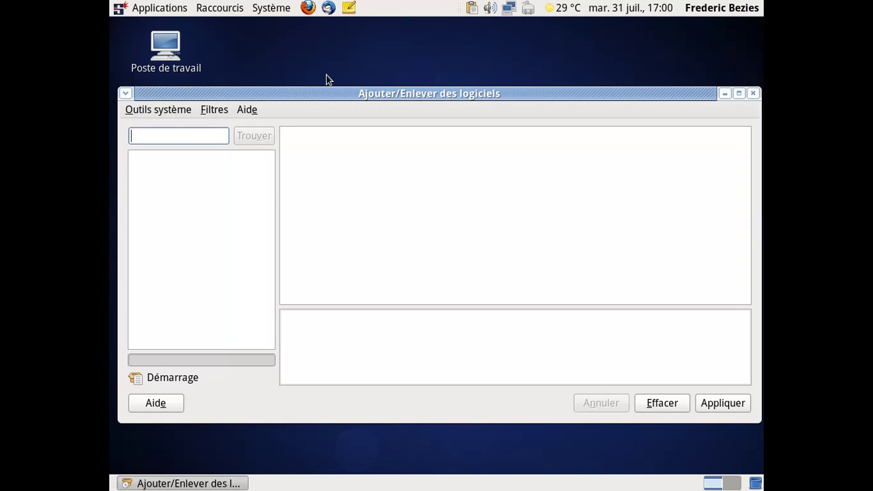
left_click(253, 112)
left_click(262, 140)
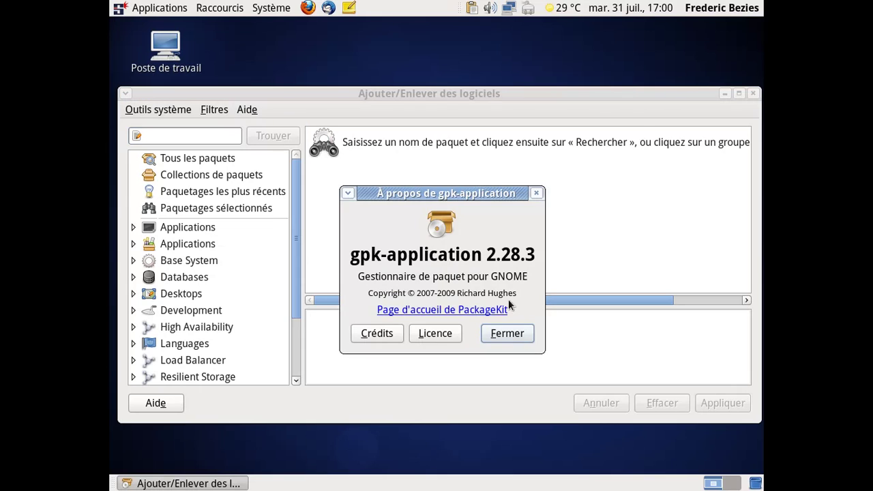
left_click(507, 333)
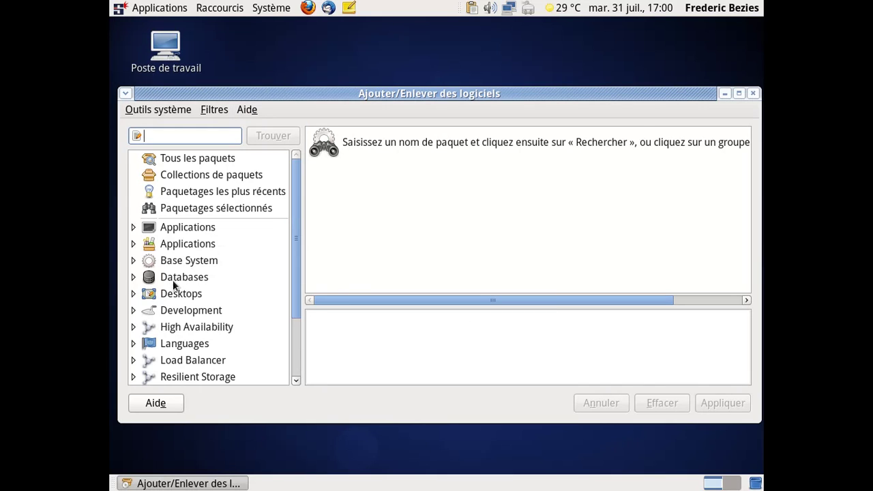
Examine the packages in the Suite de bureautique et productivité group under Applications, and collapse the category.
left_click(133, 243)
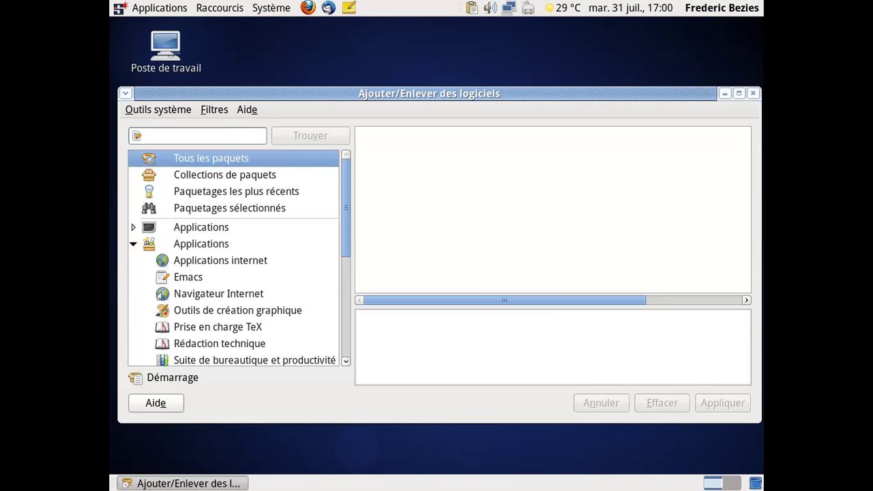
scroll(346, 236, "down", 1)
scroll(264, 259, "down", 2)
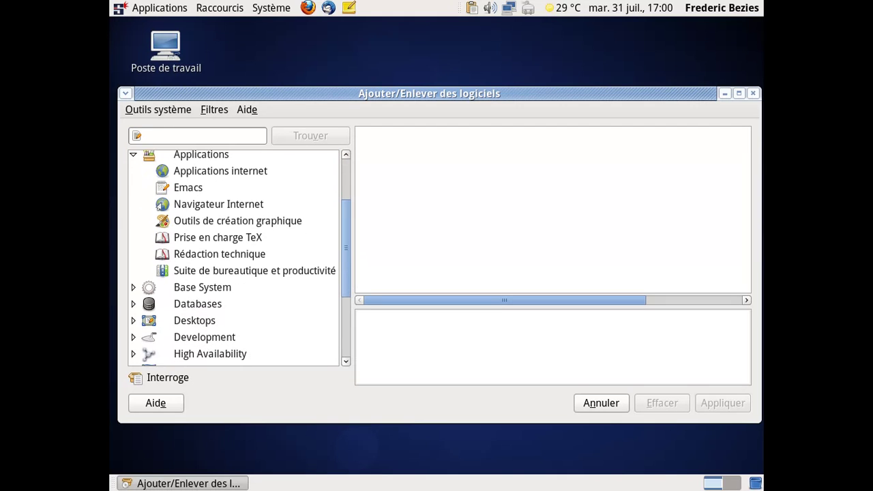
left_click(264, 272)
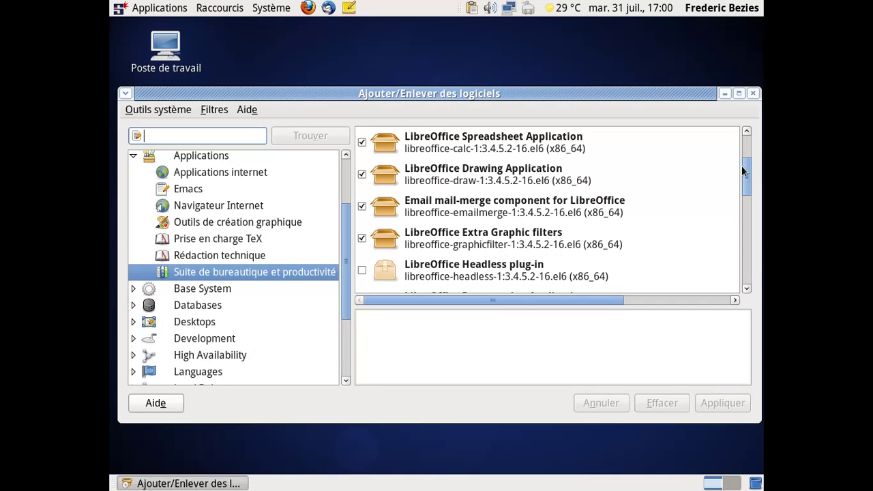
left_click_drag(747, 171, 747, 183)
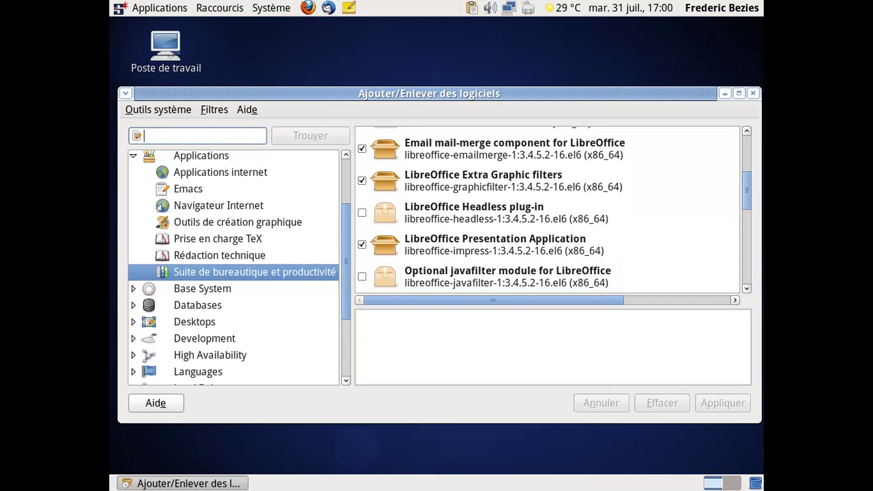
scroll(737, 197, "down", 4)
scroll(730, 236, "down", 5)
scroll(728, 260, "down", 3)
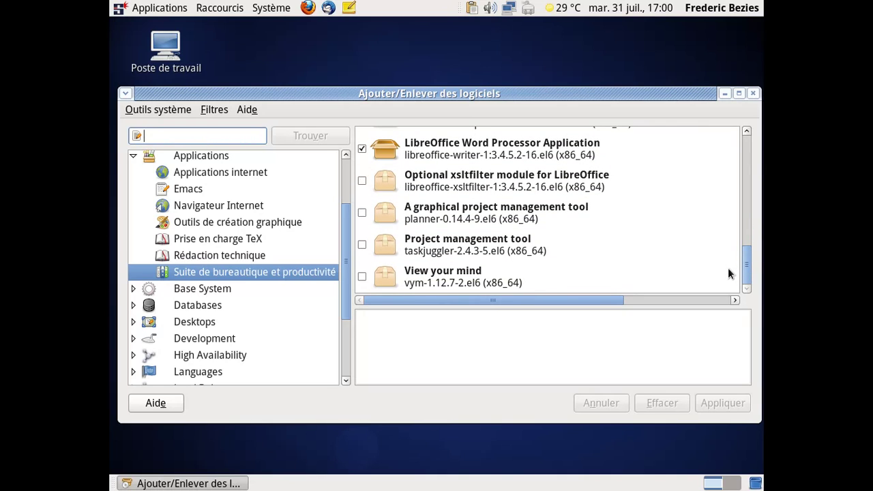
left_click(247, 259)
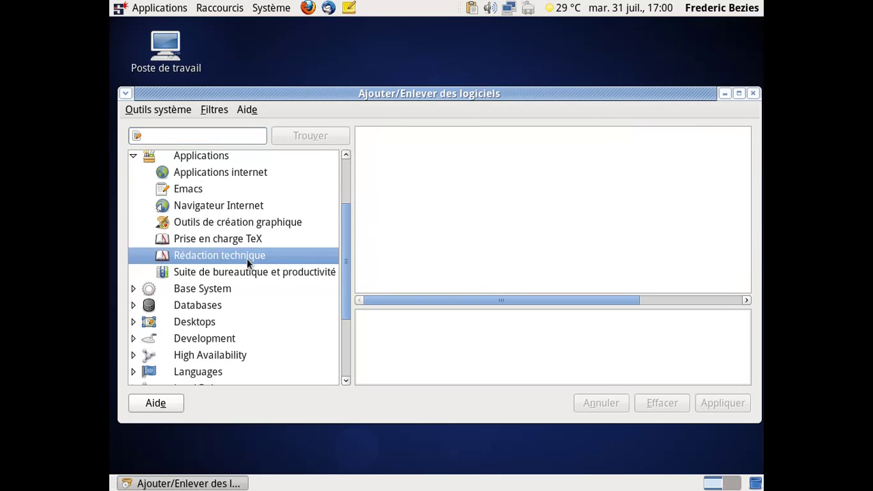
left_click(134, 156)
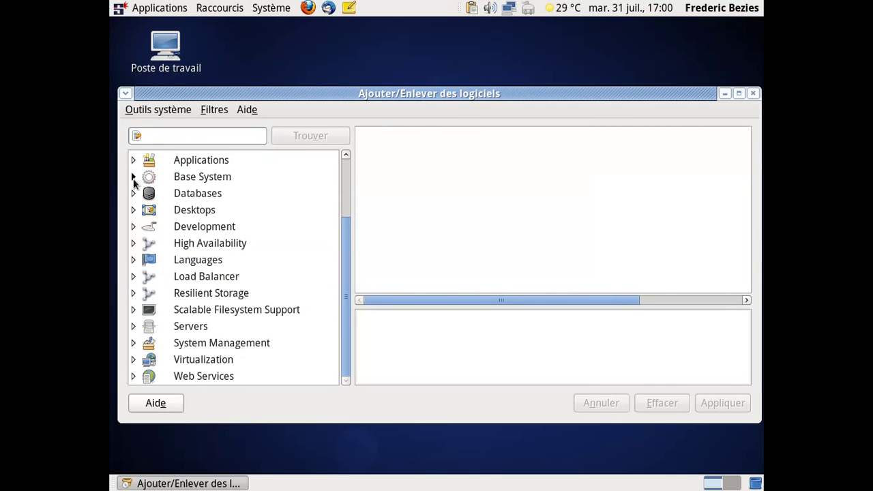
Examine the Bureau and Bureau à usage général packages under Desktops, and close the package manager.
left_click(133, 210)
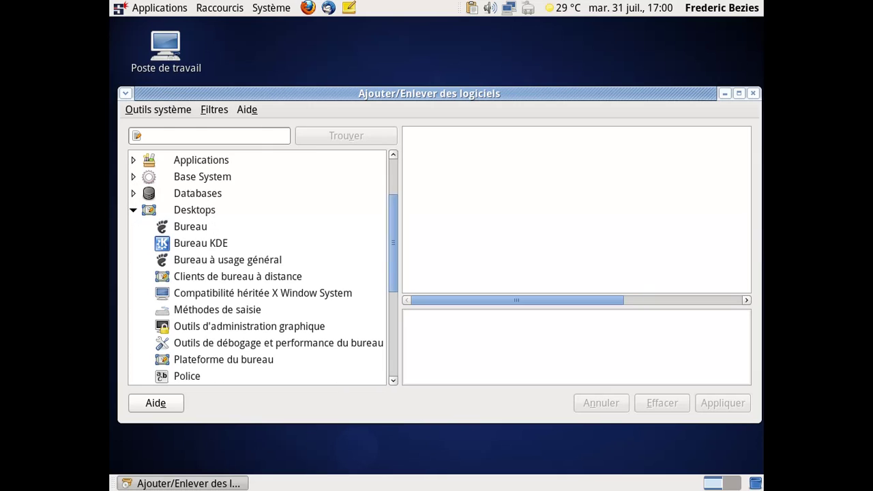
left_click(181, 228)
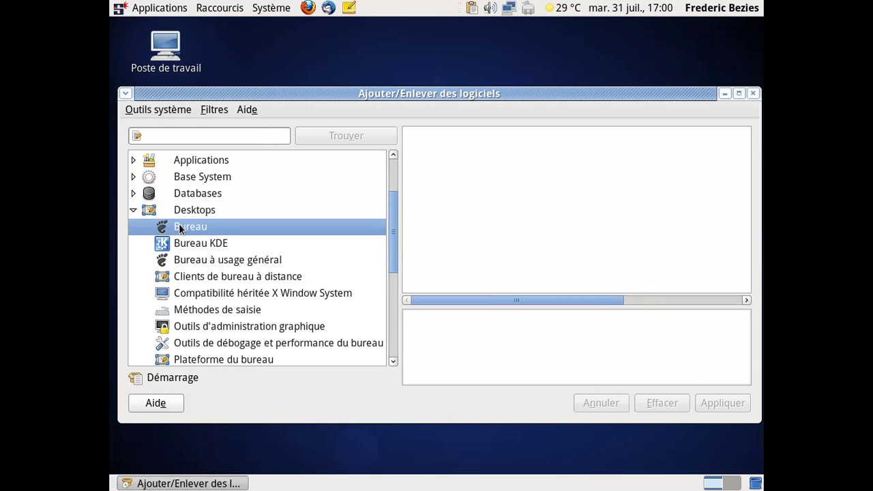
left_click_drag(749, 177, 728, 285)
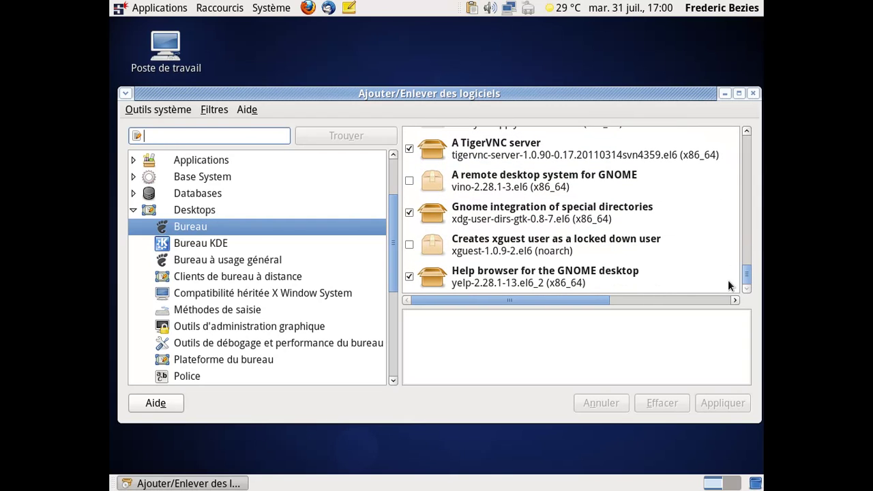
left_click(274, 262)
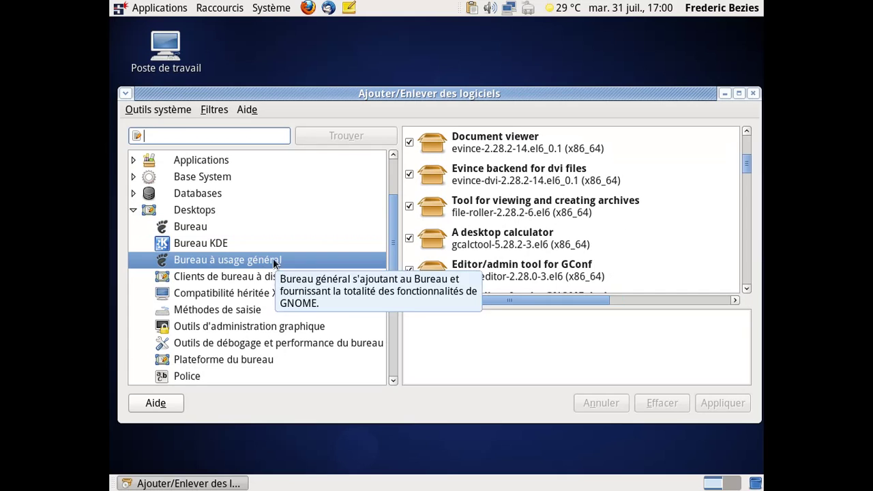
left_click_drag(749, 157, 748, 273)
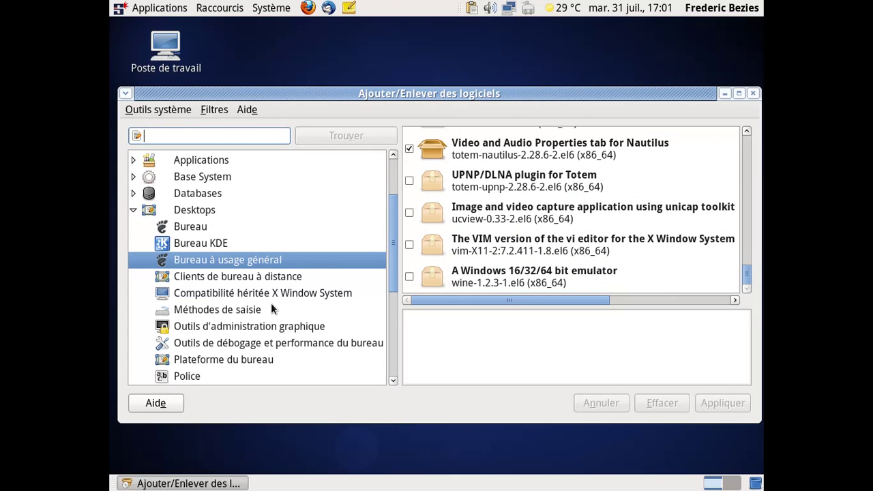
left_click(752, 94)
Open Firefox without keeping the Bienvenue dans Firefox tab, check the browser's version information and close it.
left_click(308, 8)
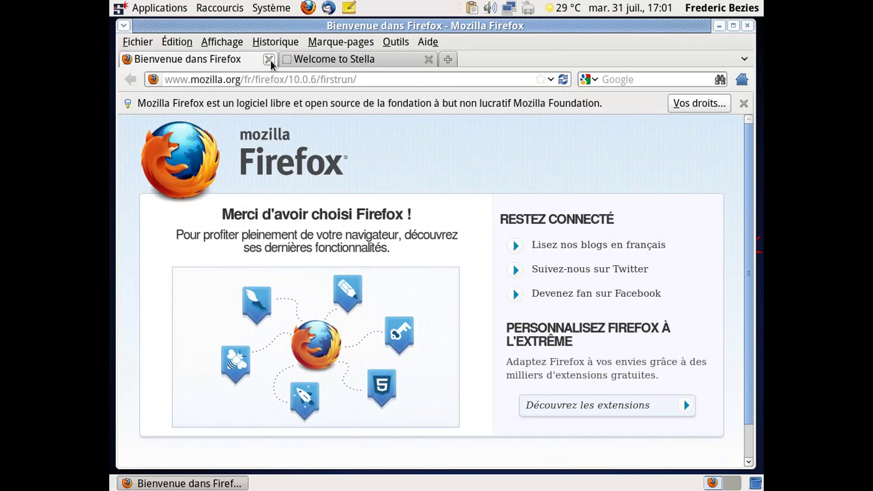
left_click(268, 59)
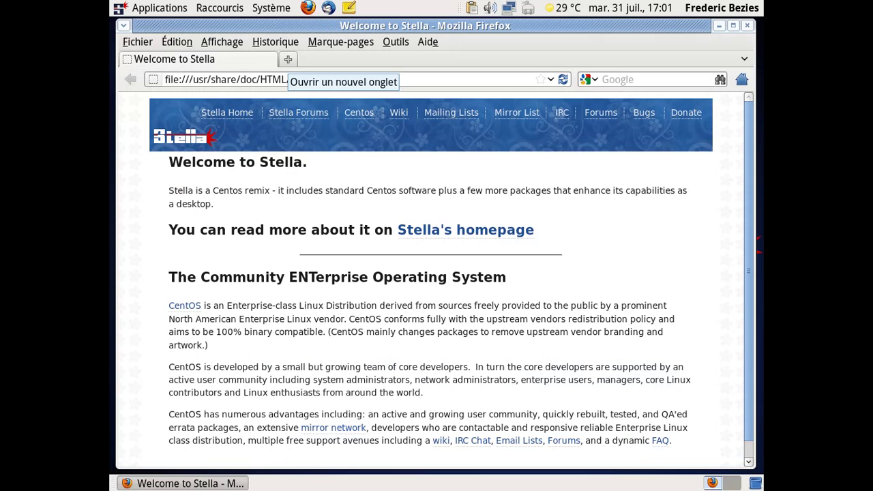
left_click(436, 42)
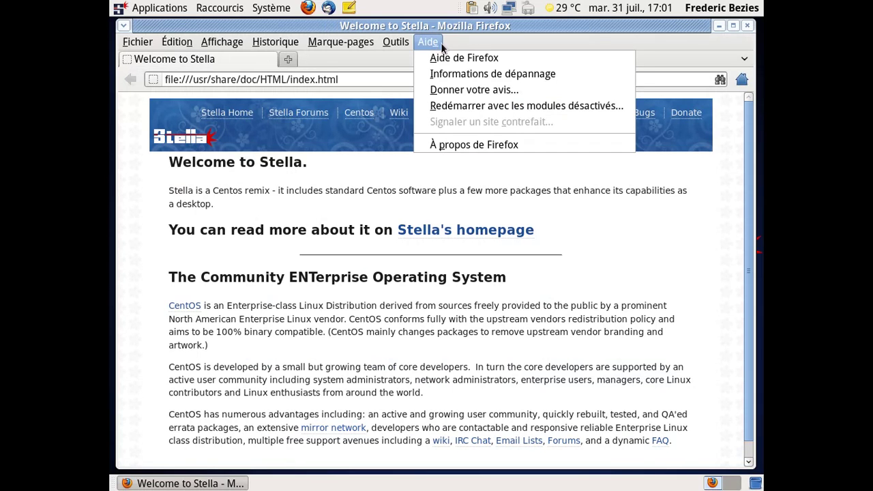
left_click(463, 144)
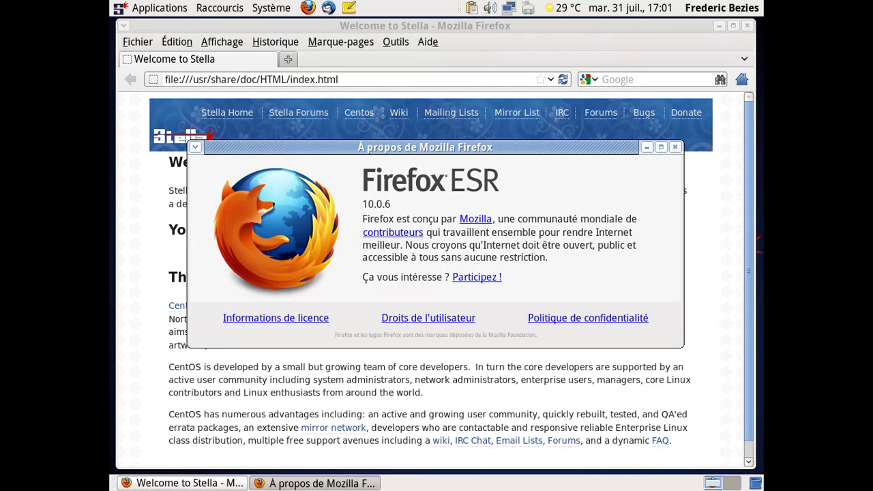
left_click(675, 147)
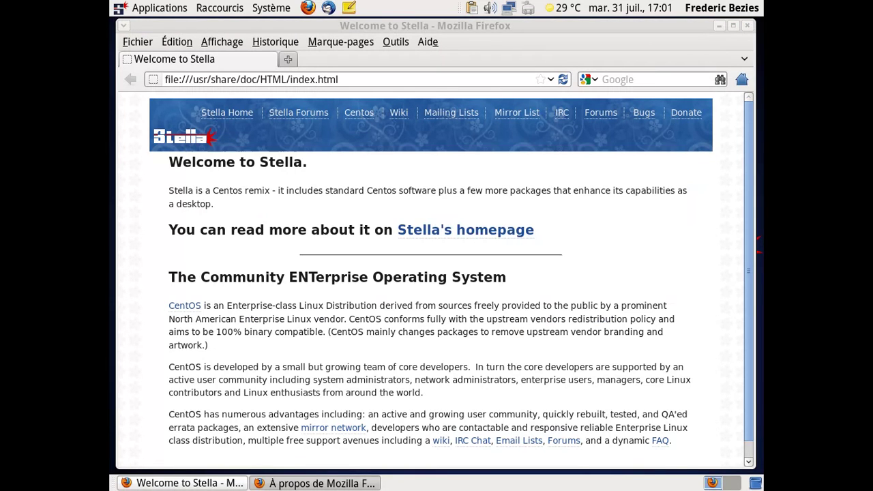
left_click(747, 26)
Open a terminal and display the kernel and system information with uname -a.
left_click(130, 8)
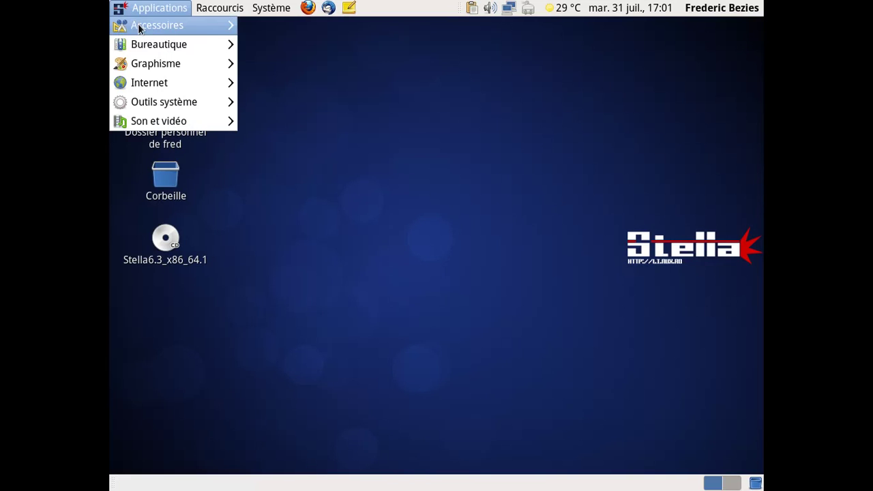
mouse_move(197, 121)
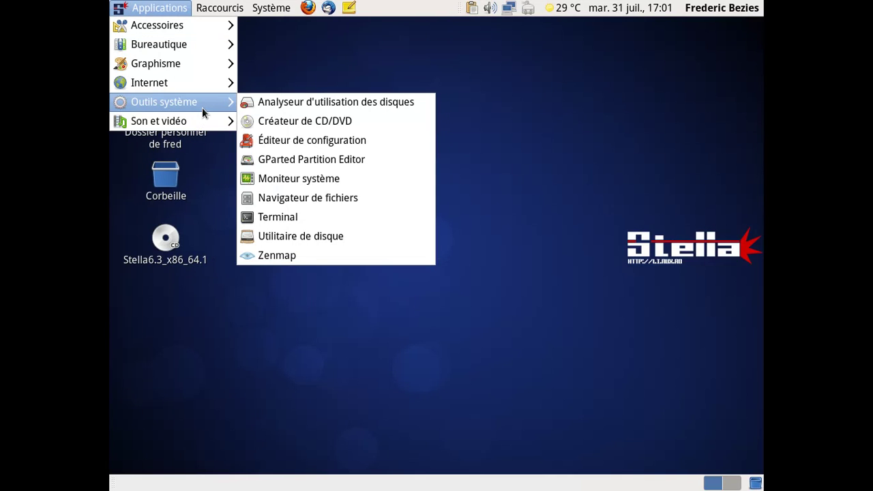
left_click(302, 217)
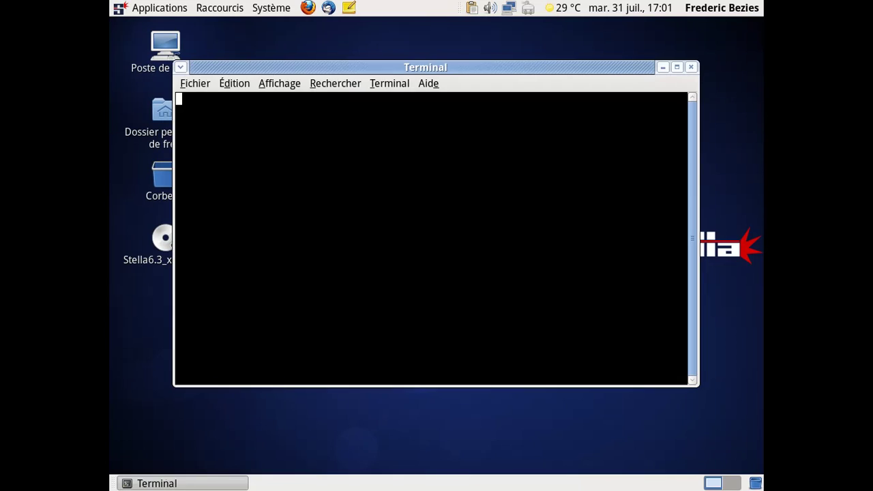
type("uname -a")
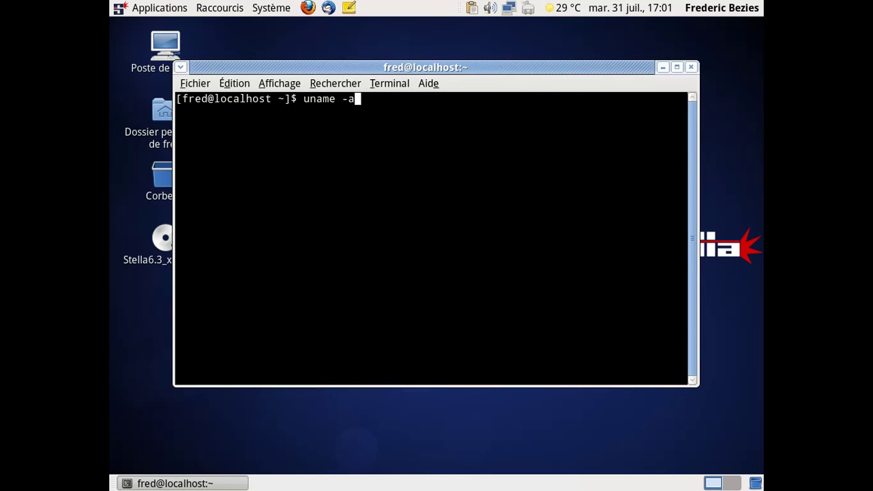
key("Return")
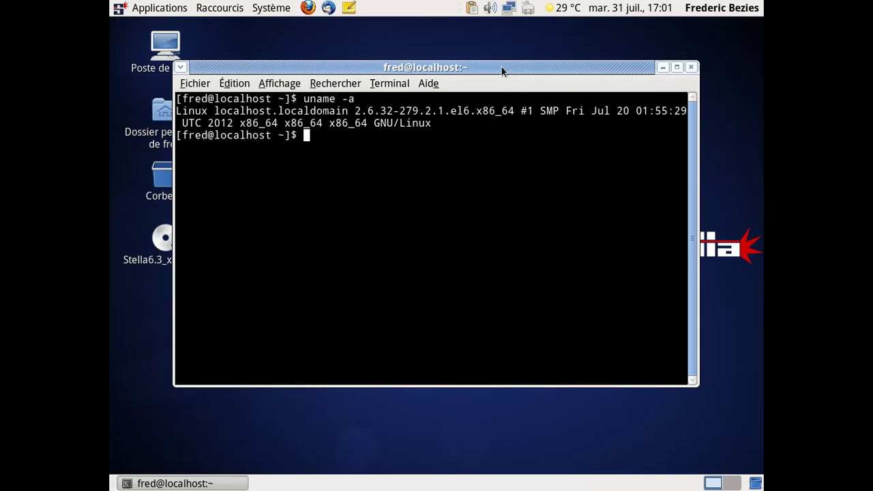
left_click_drag(356, 111, 486, 141)
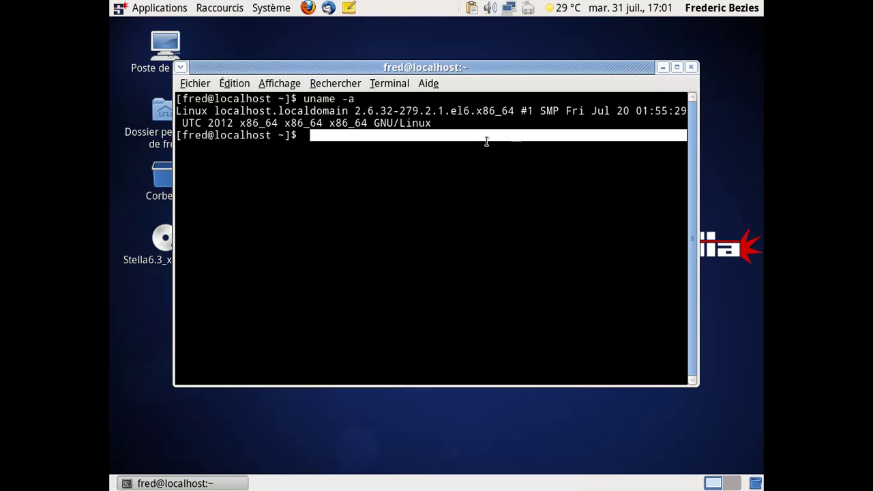
left_click(419, 143)
Switch to the root account with su, entering the root password, and run yum update.
type("su")
key("Return")
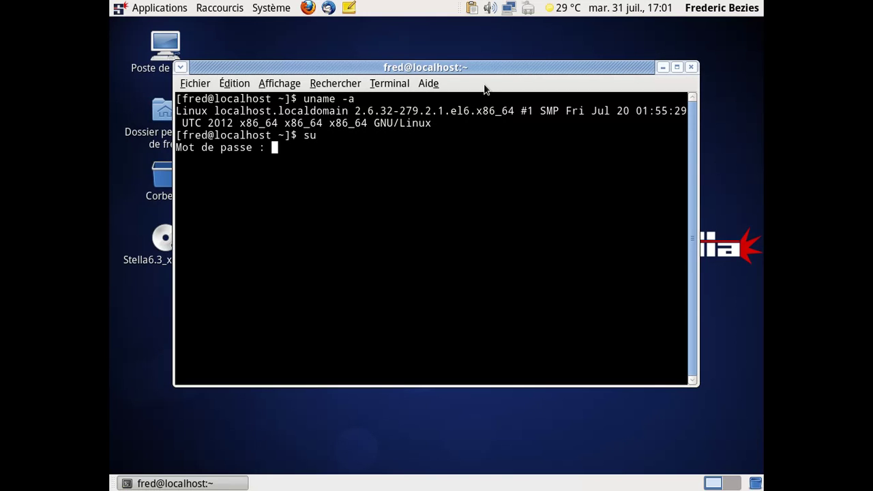
key("Return")
type("yum update")
key("Return")
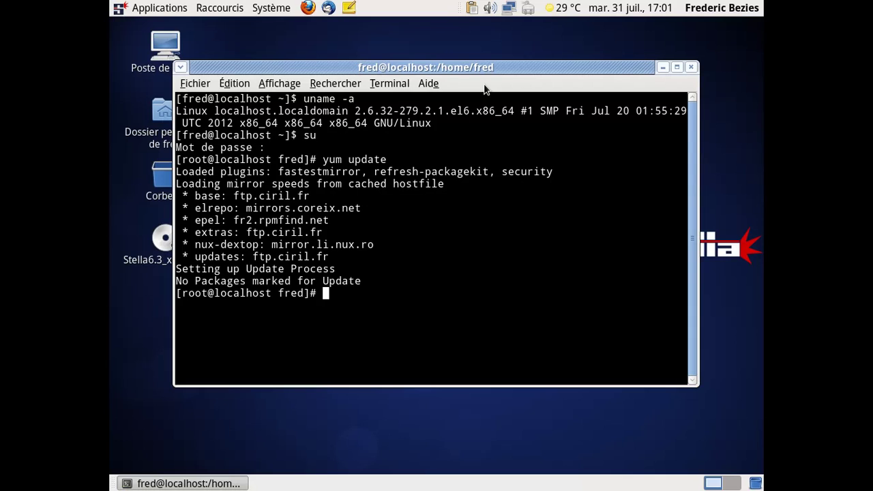
Run yum upgrade in the root terminal and close the terminal, confirming the interruption of its active process.
key("Up")
key("BackSpace")
key("BackSpace")
key("BackSpace")
key("BackSpace")
type("grade")
key("Return")
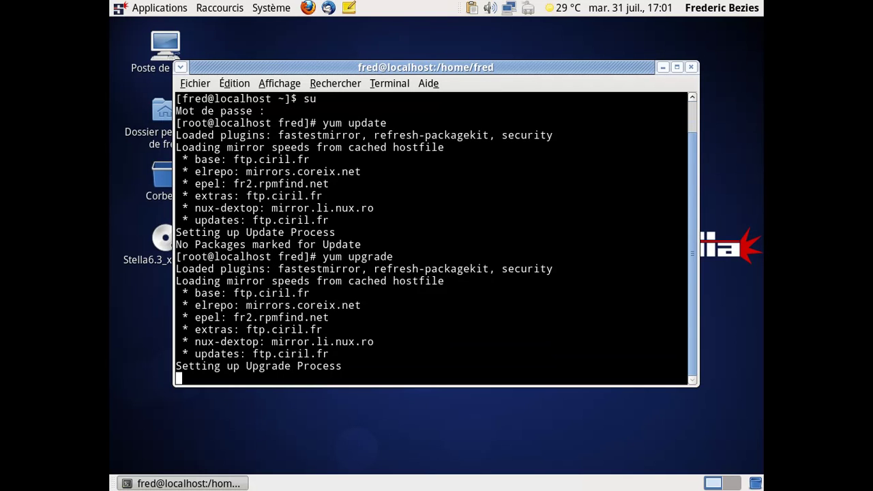
left_click(691, 68)
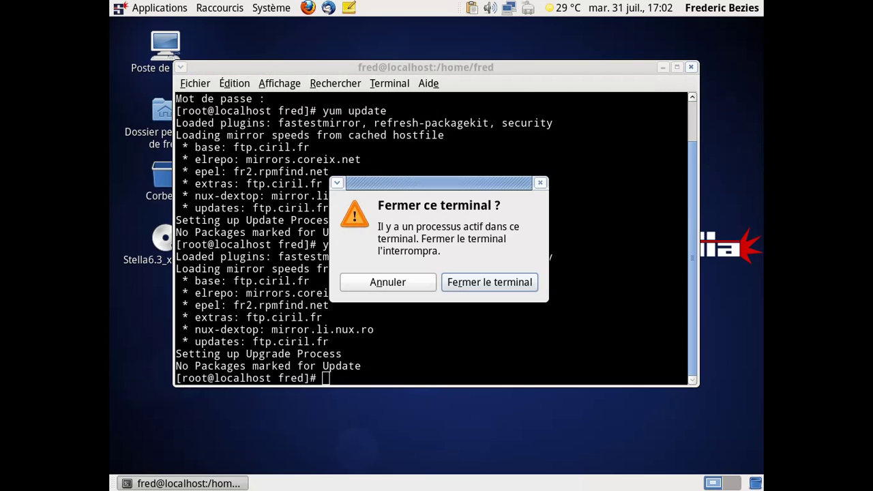
left_click(481, 282)
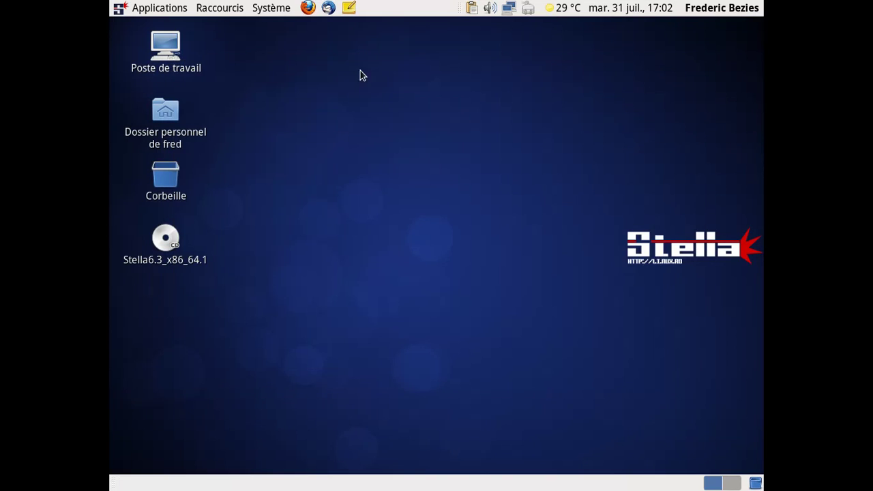
Open the GIMP image editor and check its version information.
left_click(154, 9)
mouse_move(157, 62)
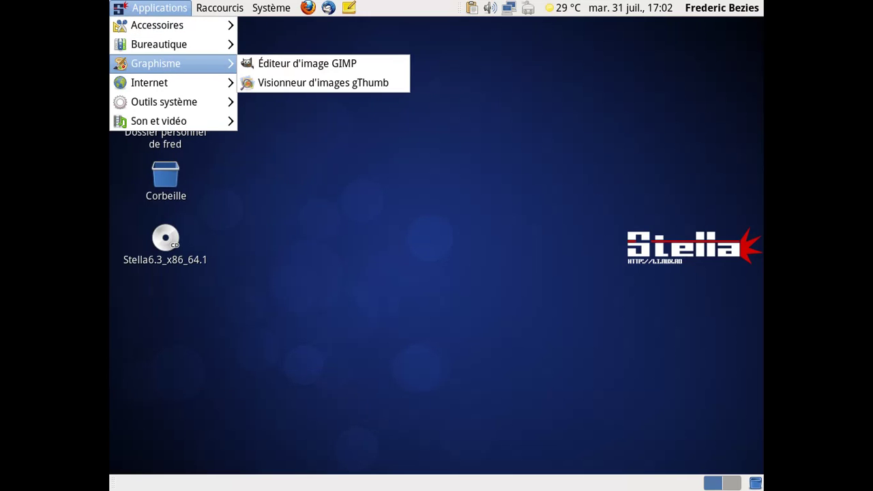
left_click(278, 62)
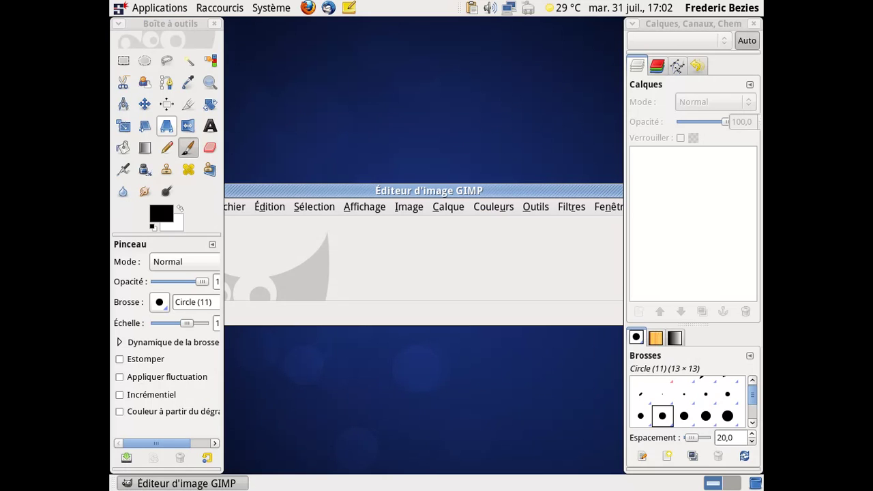
left_click_drag(491, 194, 337, 84)
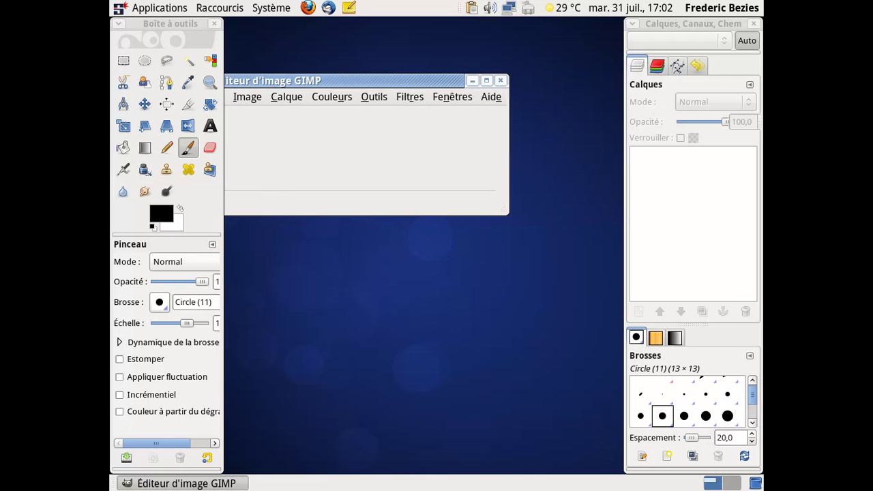
left_click(500, 97)
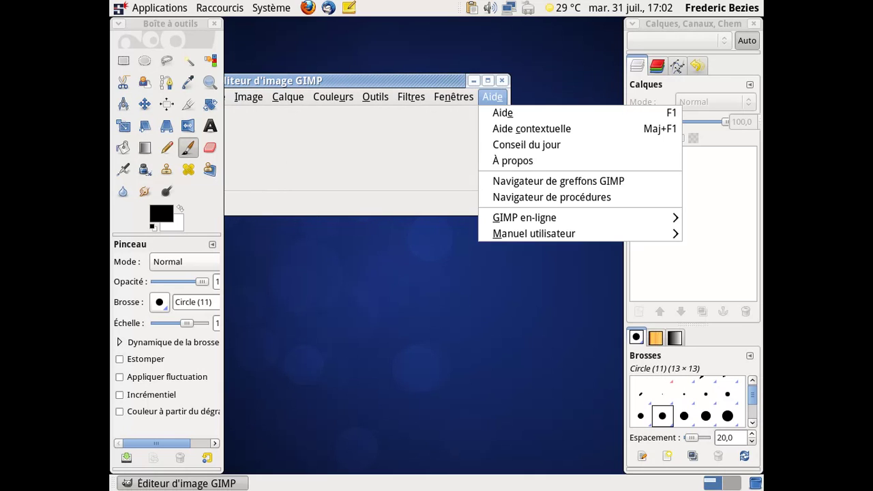
left_click(545, 166)
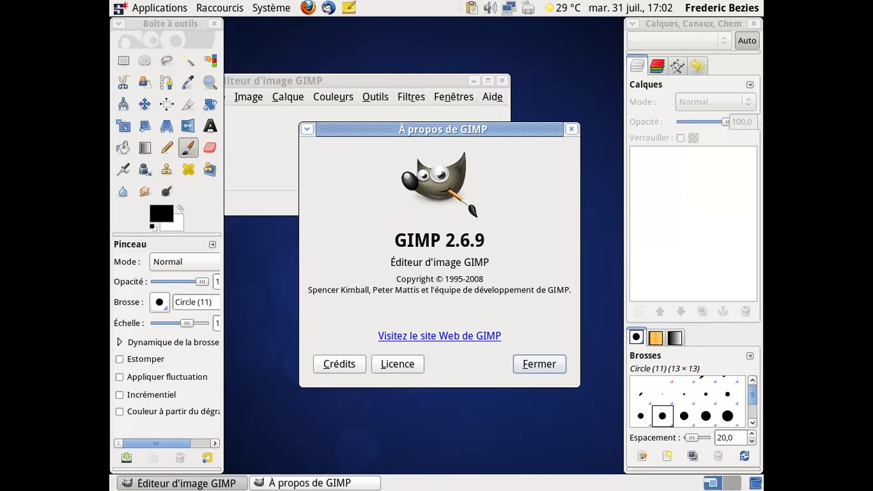
left_click(542, 360)
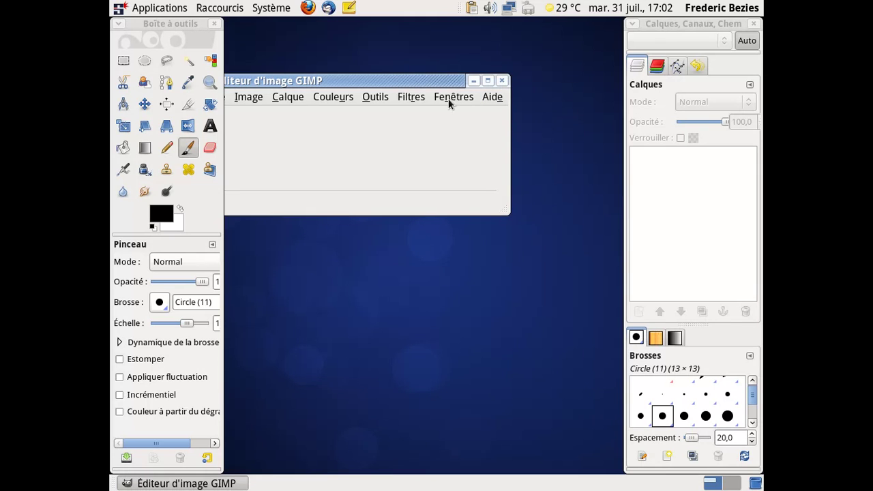
Move the GIMP image window clear of the toolbox and quit GIMP.
left_click_drag(419, 82, 611, 97)
left_click(262, 109)
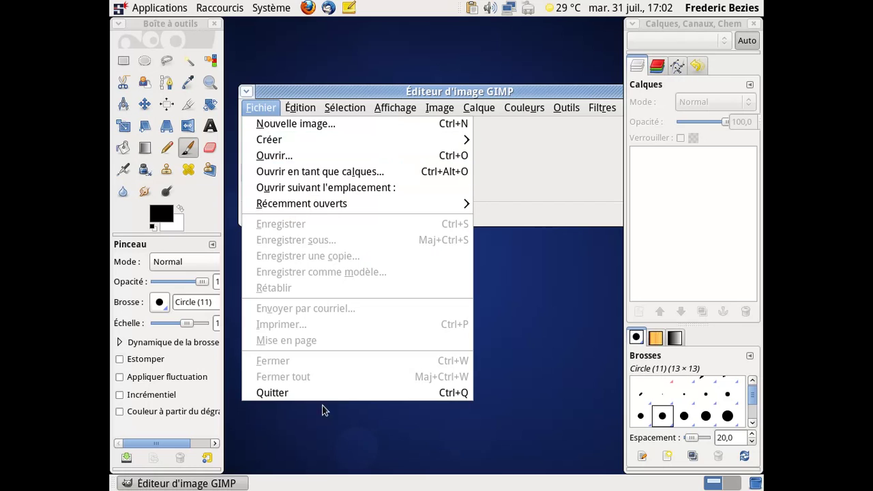
left_click(318, 394)
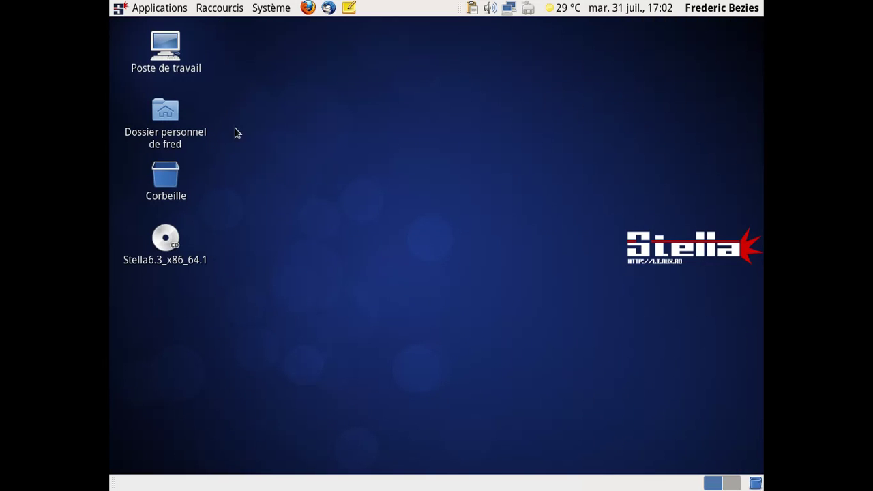